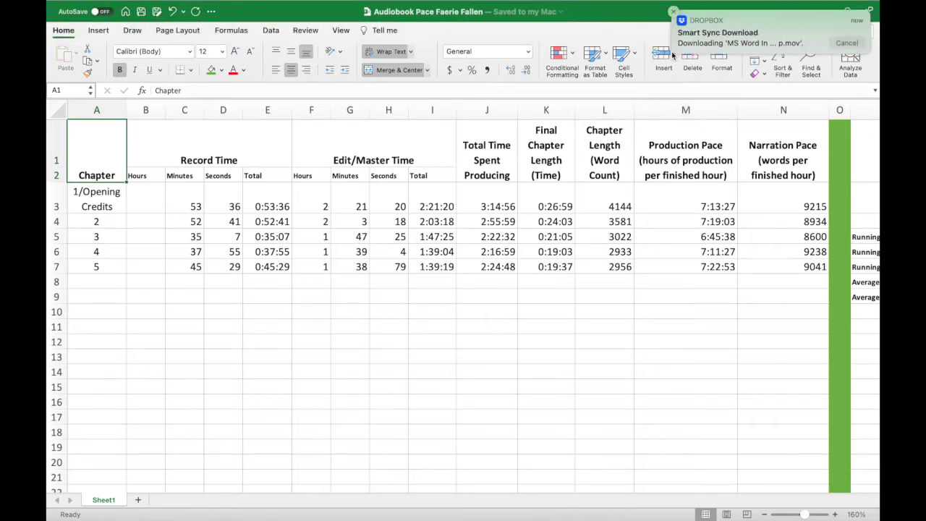
- Dismiss the Dropbox notification and examine the chapter 1 Record Time cells for hours, minutes, seconds and total
{"action": "left_click", "coordinate": [673, 13]}
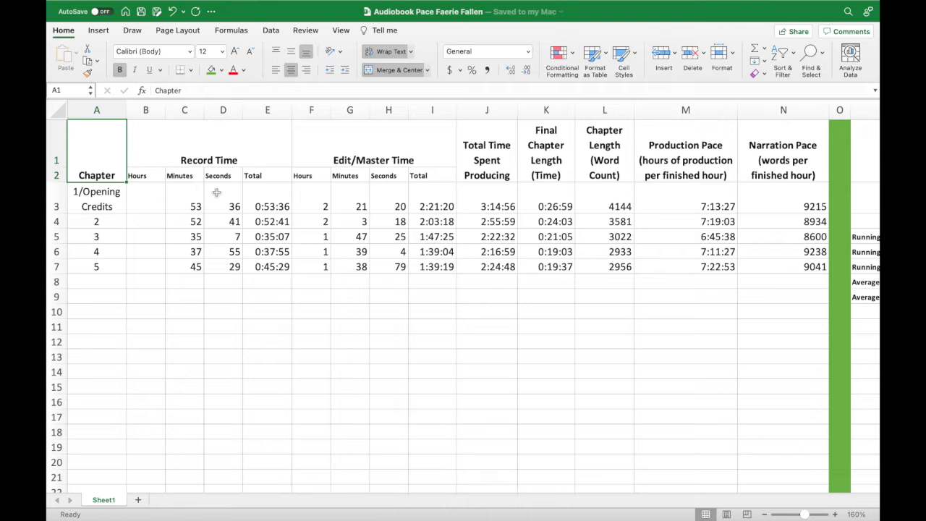
{"action": "left_click", "coordinate": [148, 195]}
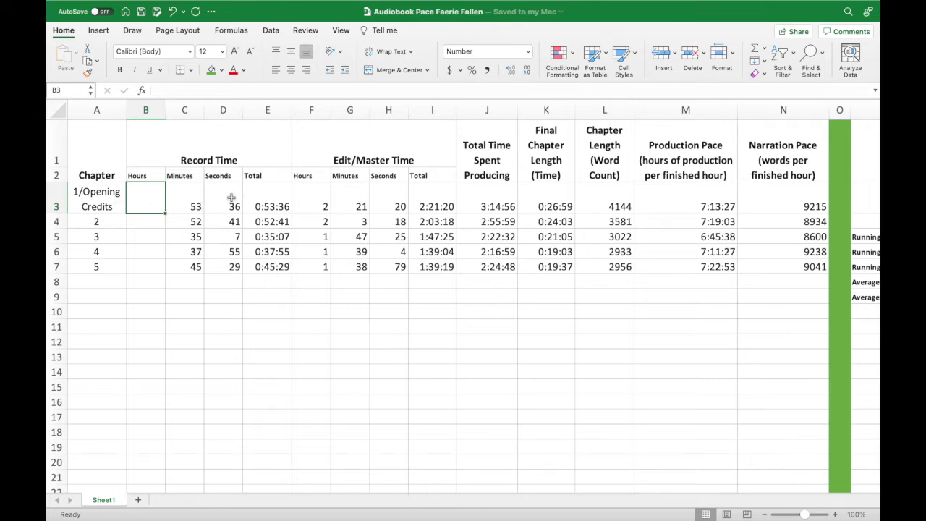
{"action": "left_click", "coordinate": [208, 200]}
{"action": "left_click", "coordinate": [192, 203]}
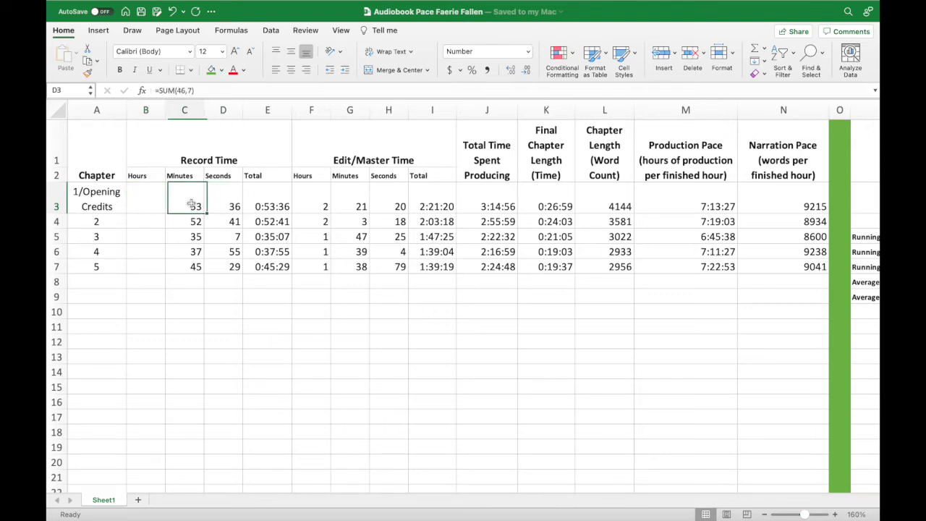
{"action": "left_click", "coordinate": [280, 193]}
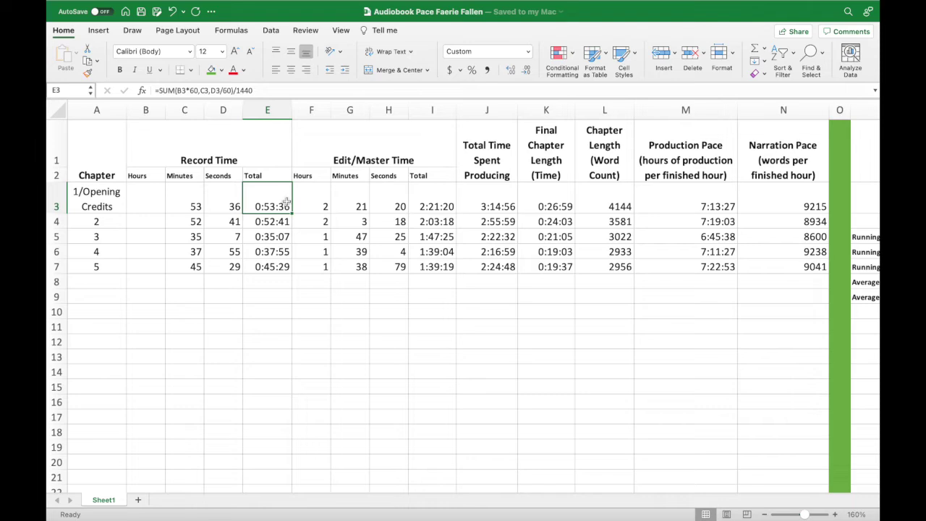
{"action": "left_click", "coordinate": [138, 204]}
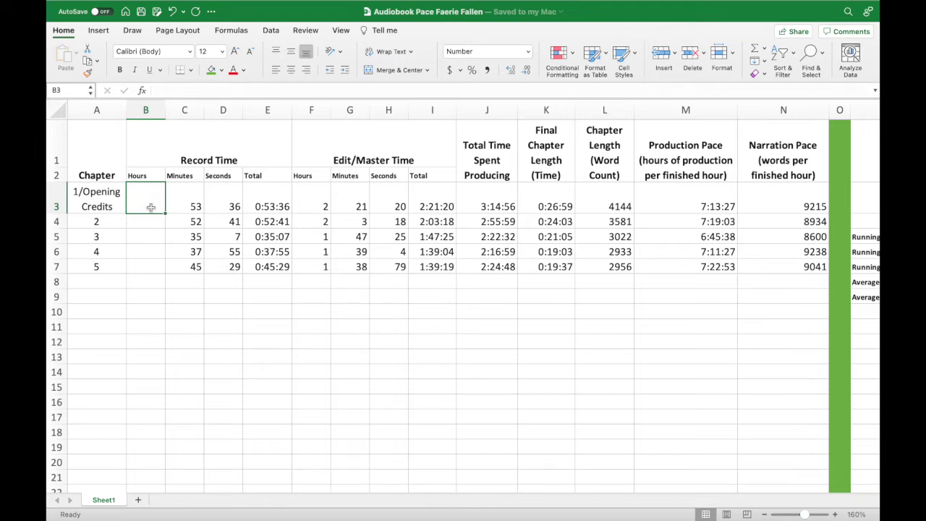
- Try the formula =sum(10,20) in the Record Time minutes cell C8, and clear the cell again
{"action": "left_click", "coordinate": [189, 282]}
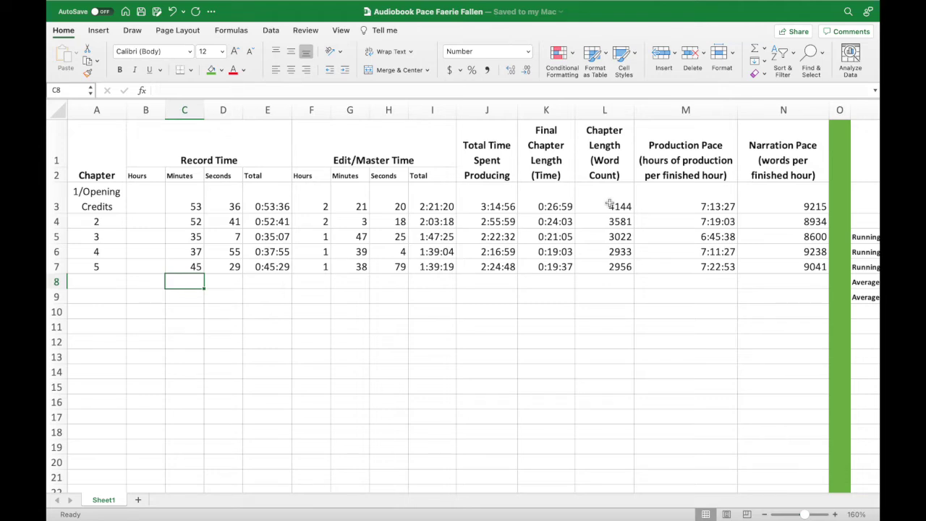
{"action": "type", "text": "=sum("}
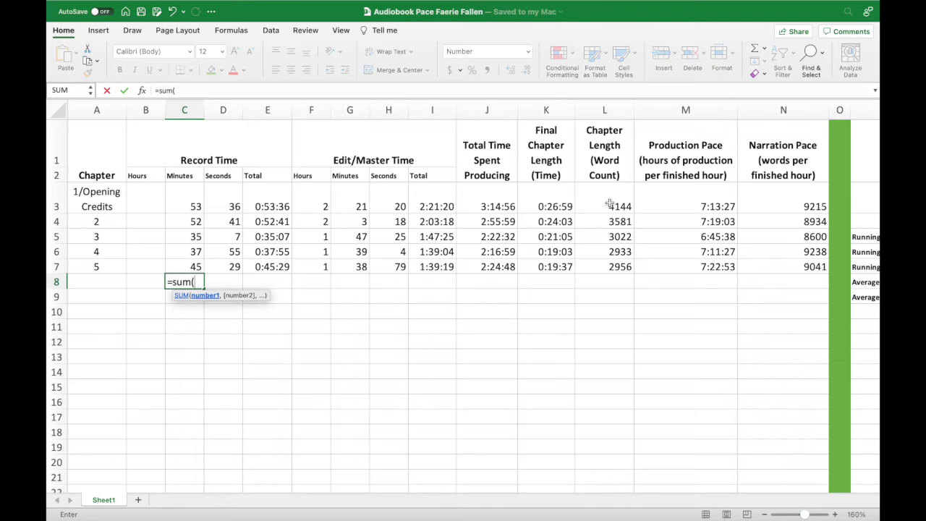
{"action": "type", "text": "10,20"}
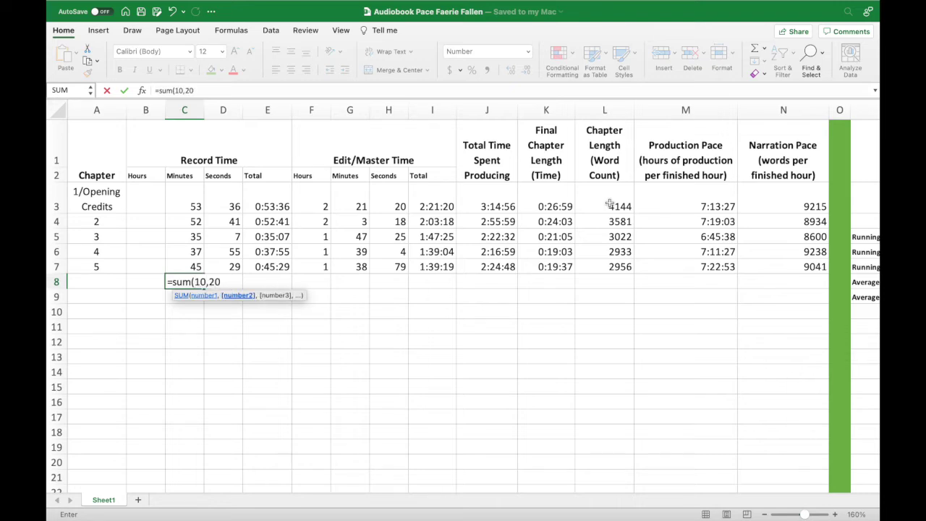
{"action": "type", "text": ")"}
{"action": "key", "text": "Return"}
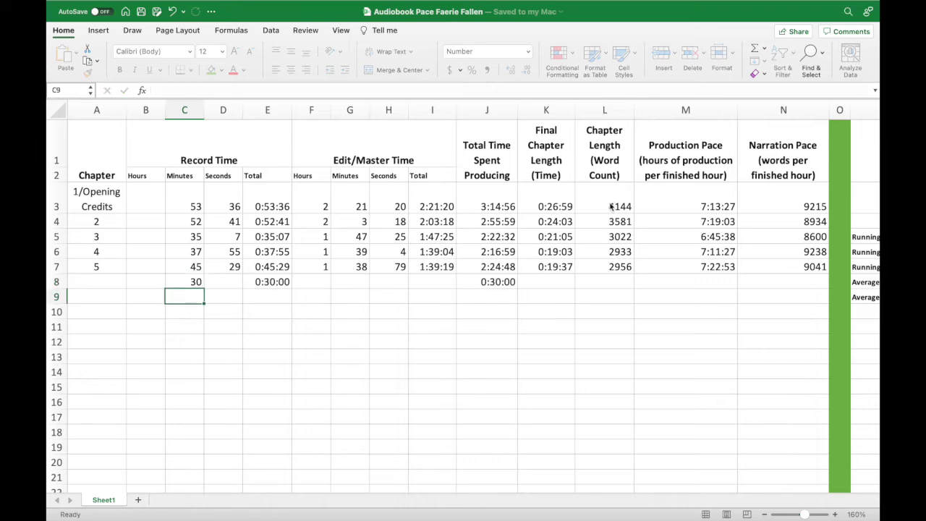
{"action": "left_click", "coordinate": [183, 282]}
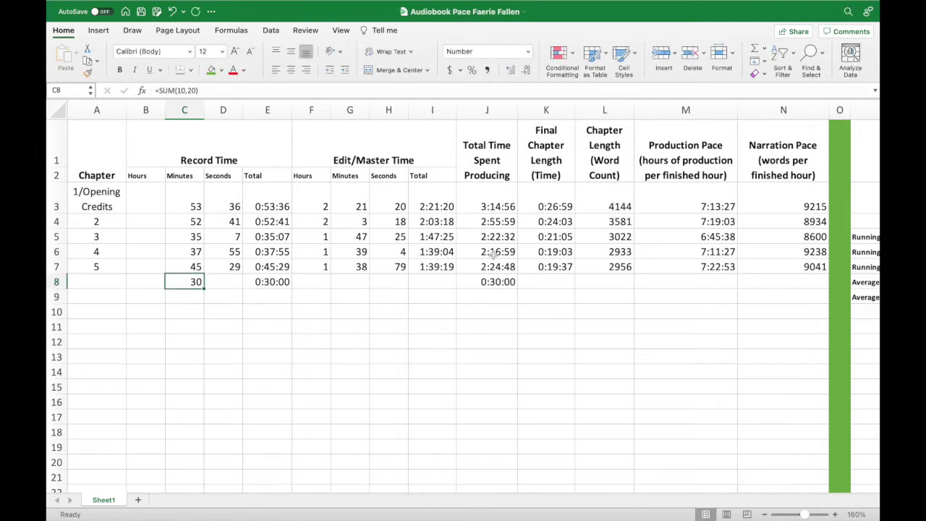
{"action": "key", "text": "Delete"}
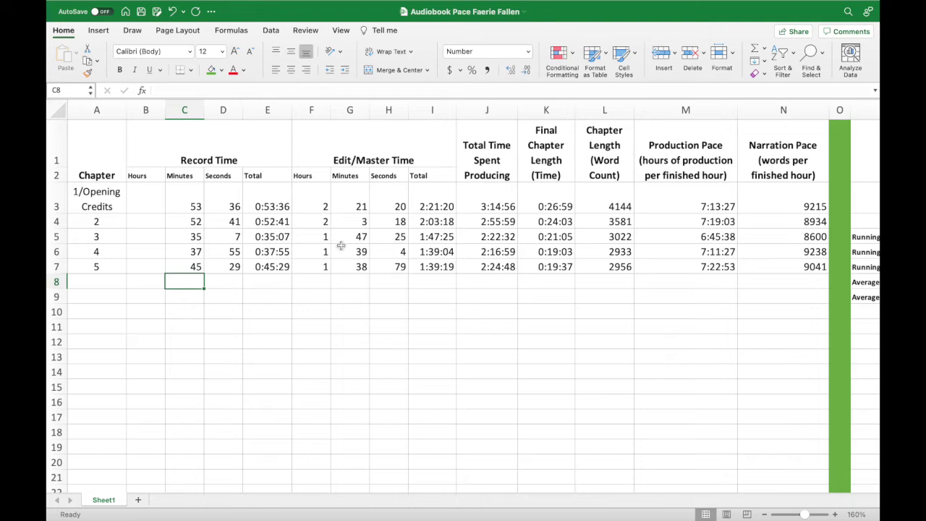
- Examine the Edit/Master Time total formulas and chapter 1's total production time, final length and word count cells
{"action": "left_click", "coordinate": [432, 194]}
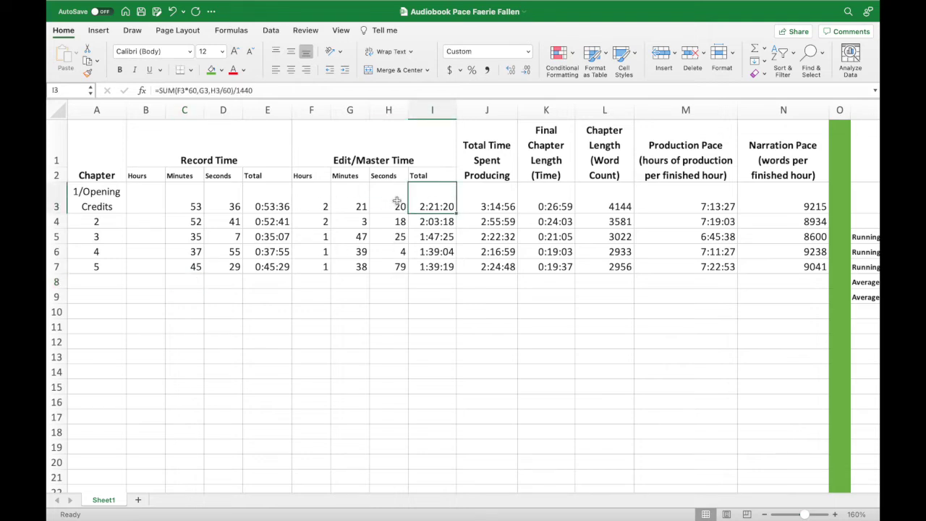
{"action": "left_click", "coordinate": [438, 222]}
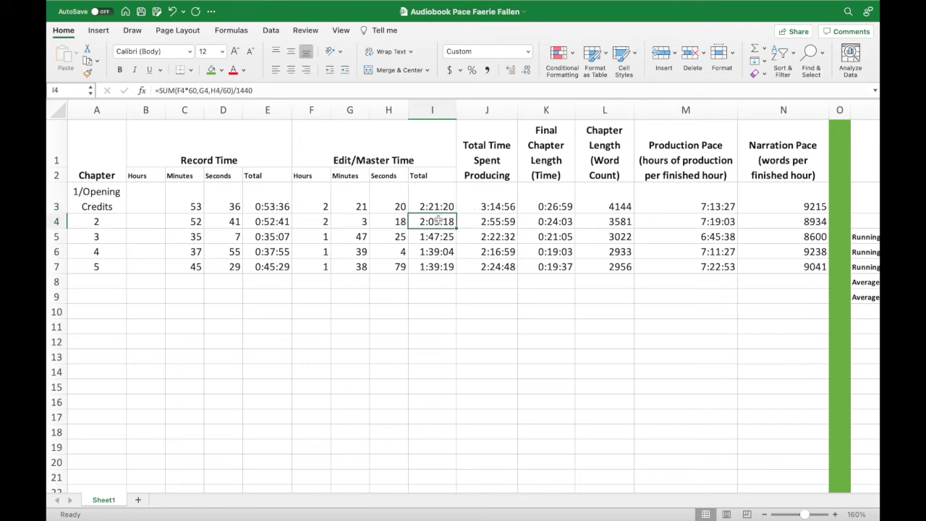
{"action": "left_click", "coordinate": [490, 199]}
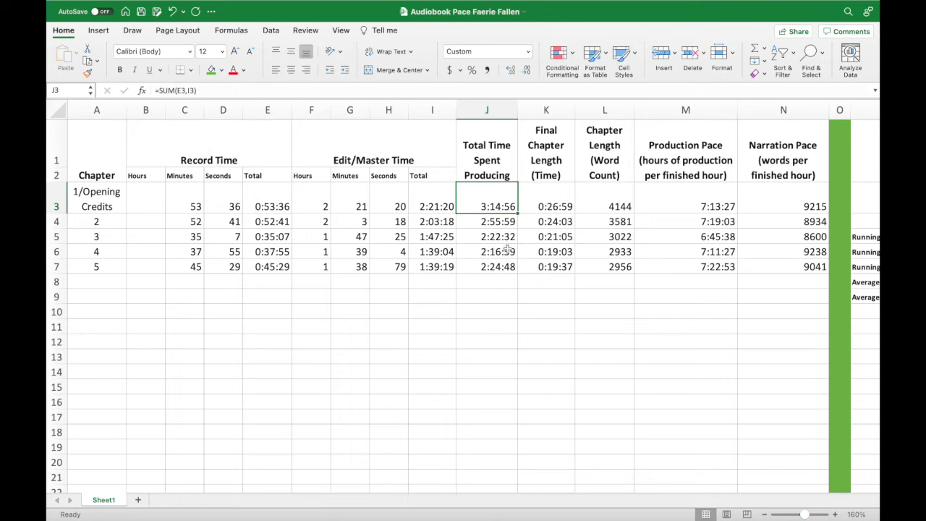
{"action": "left_click", "coordinate": [555, 201]}
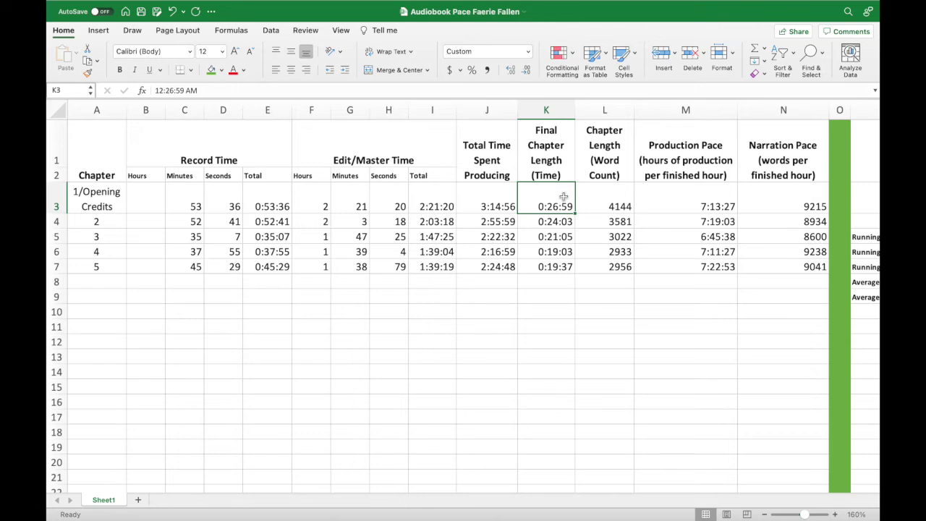
{"action": "left_click", "coordinate": [621, 198]}
{"action": "left_click", "coordinate": [620, 198]}
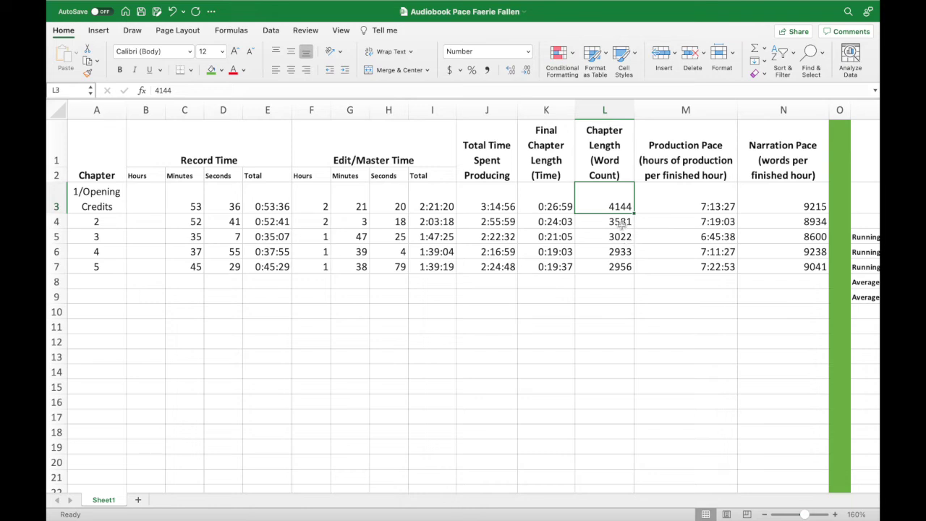
- Examine the Production Pace formula for chapter 1 and the Narration Pace formulas for the recorded chapters
{"action": "left_click", "coordinate": [671, 203]}
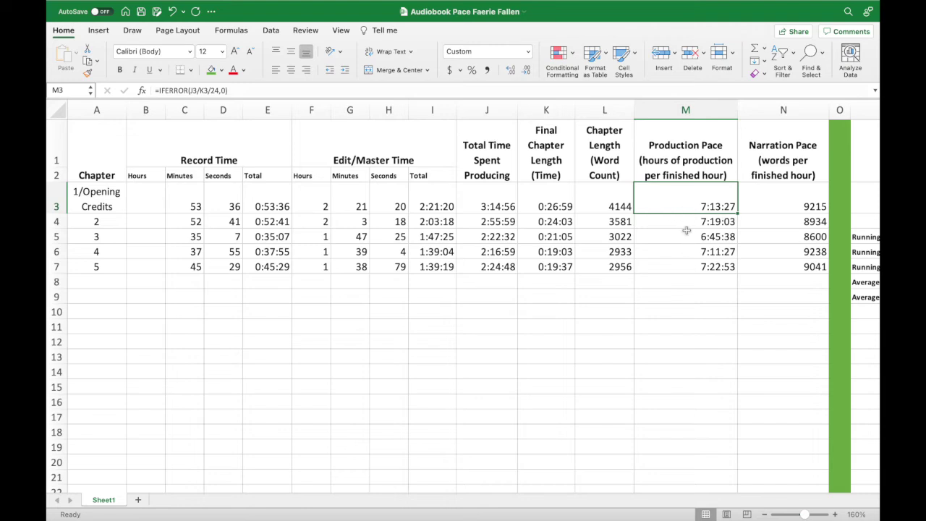
{"action": "scroll", "coordinate": [684, 228], "scroll_direction": "right", "scroll_amount": 3}
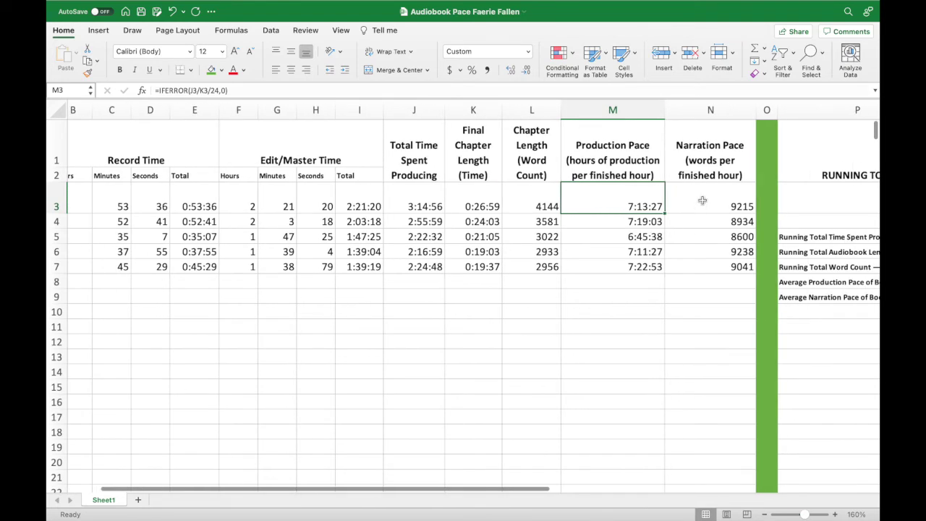
{"action": "left_click", "coordinate": [711, 197]}
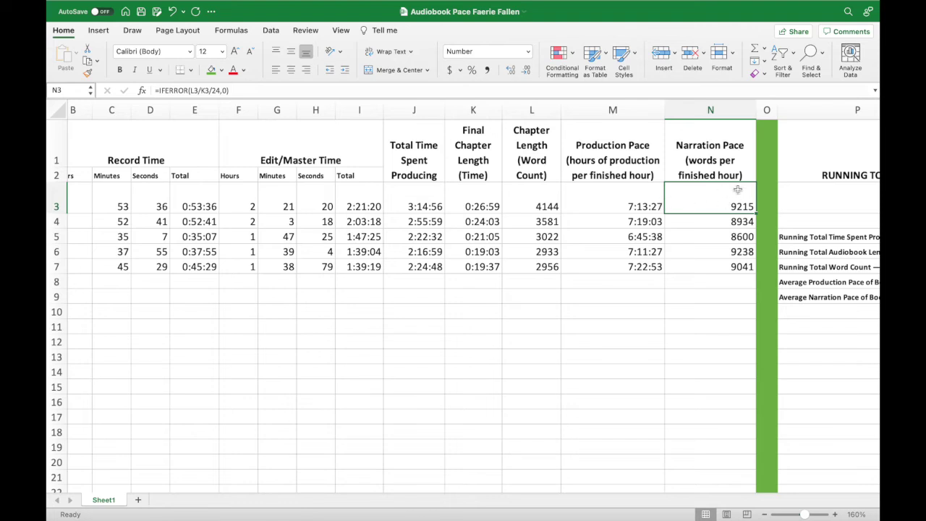
{"action": "left_click_drag", "start_coordinate": [709, 225], "coordinate": [708, 257]}
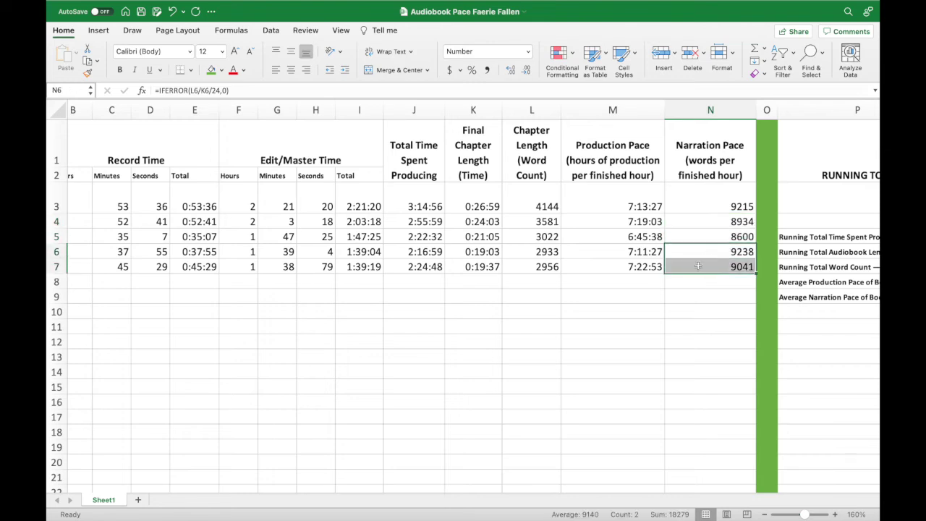
{"action": "left_click", "coordinate": [709, 240]}
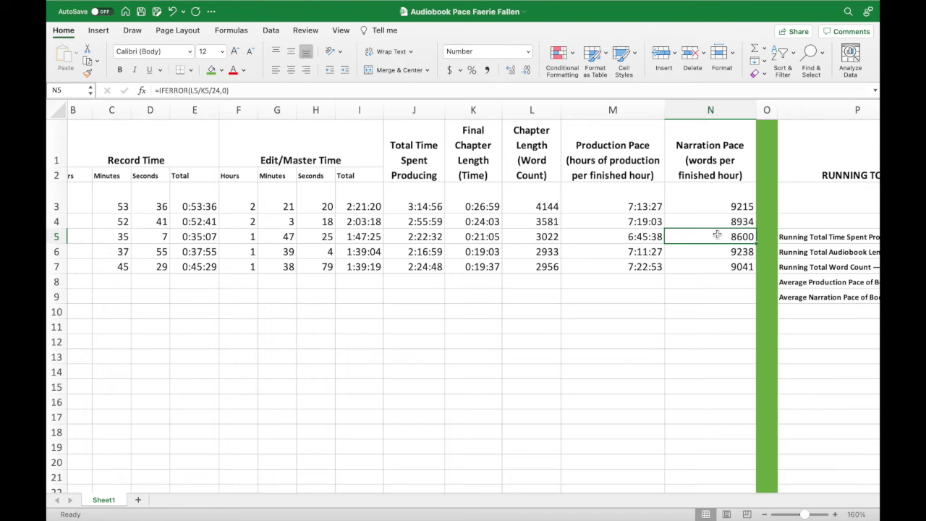
- Examine the formulas for each running total and average in the Running Totals & Averages section
{"action": "scroll", "coordinate": [716, 235], "scroll_direction": "right", "scroll_amount": 6}
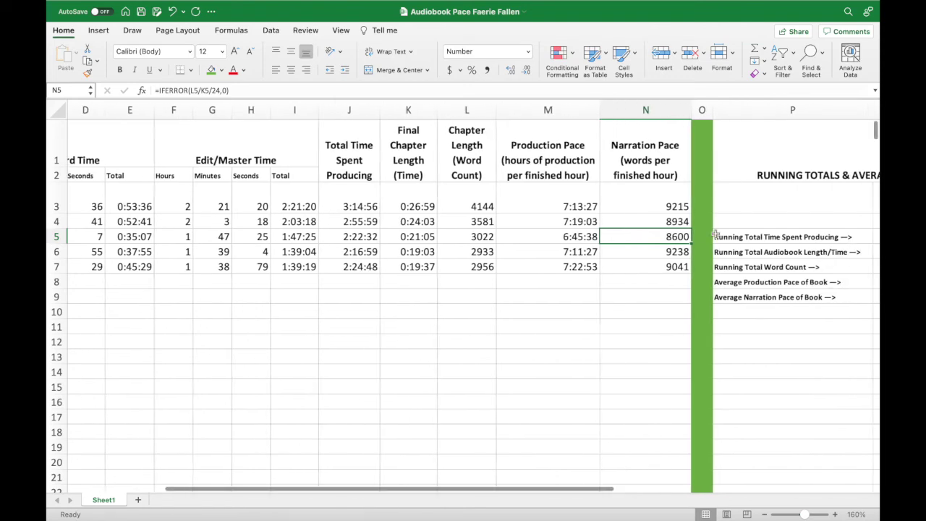
{"action": "scroll", "coordinate": [716, 234], "scroll_direction": "right", "scroll_amount": 1}
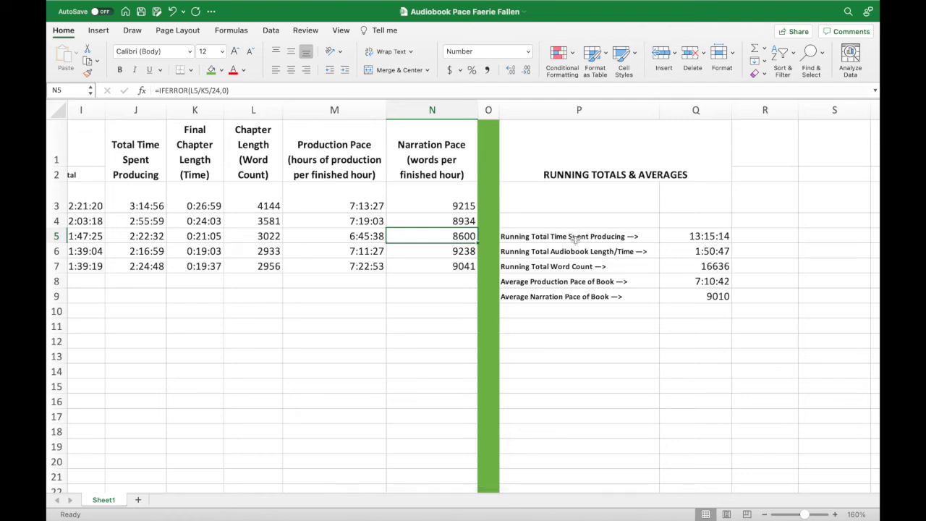
{"action": "left_click", "coordinate": [679, 236]}
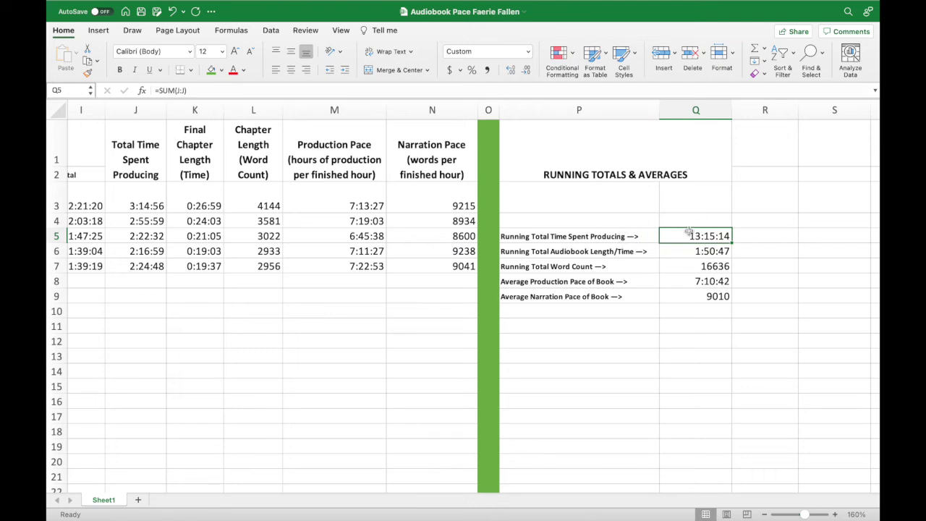
{"action": "left_click", "coordinate": [681, 252]}
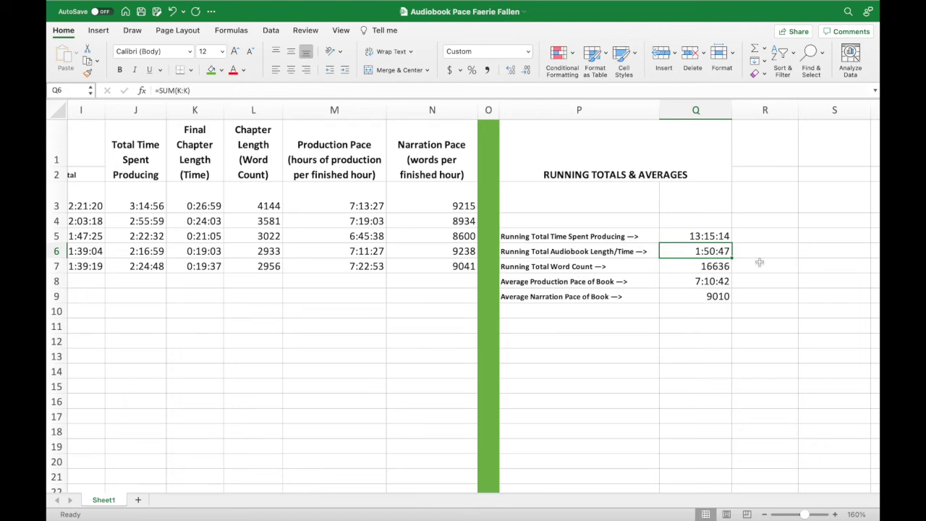
{"action": "left_click", "coordinate": [674, 270]}
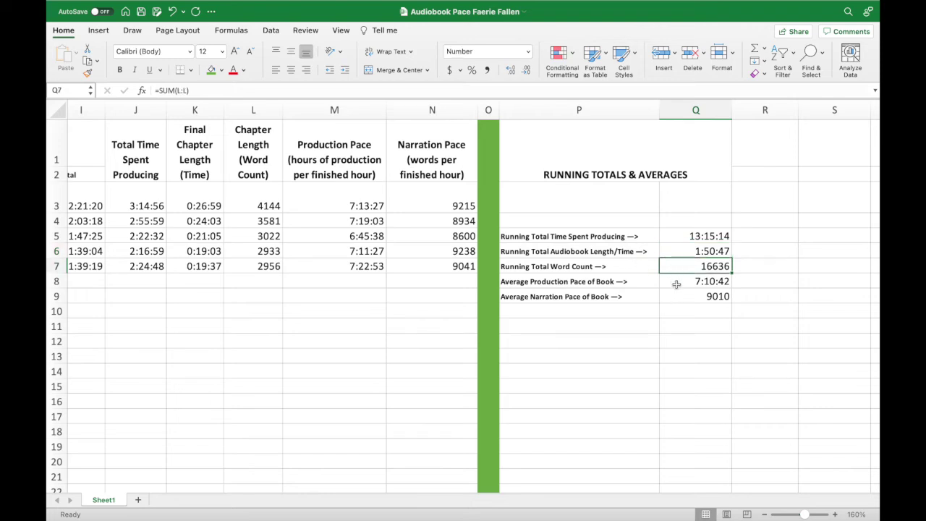
{"action": "left_click", "coordinate": [674, 283]}
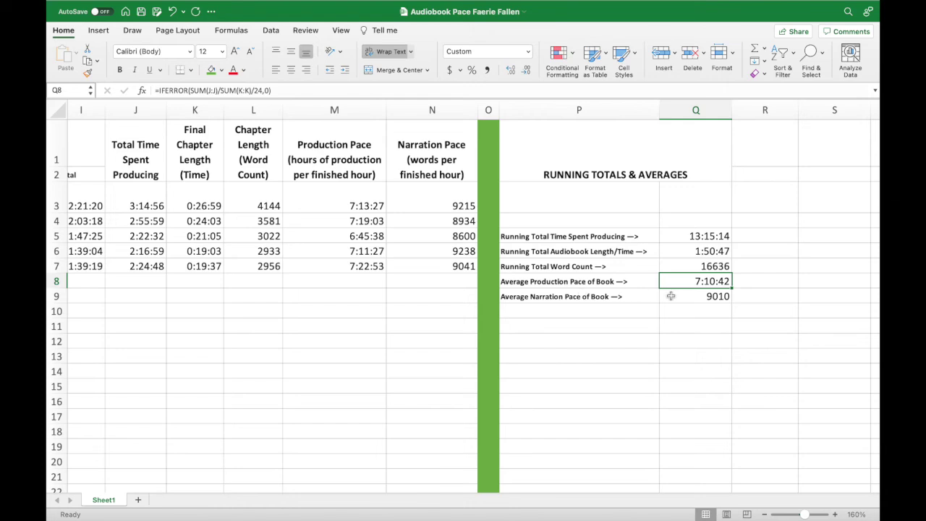
{"action": "left_click", "coordinate": [671, 296]}
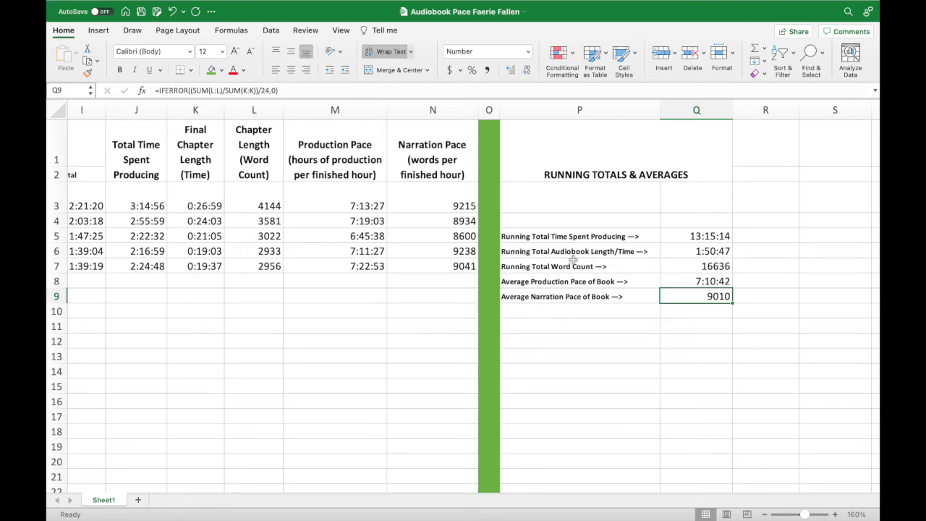
- Review the Record Time and Edit/Master Time blocks for all chapters, and chapter 1's Total Time Spent Producing formula
{"action": "scroll", "coordinate": [573, 259], "scroll_direction": "left", "scroll_amount": 10}
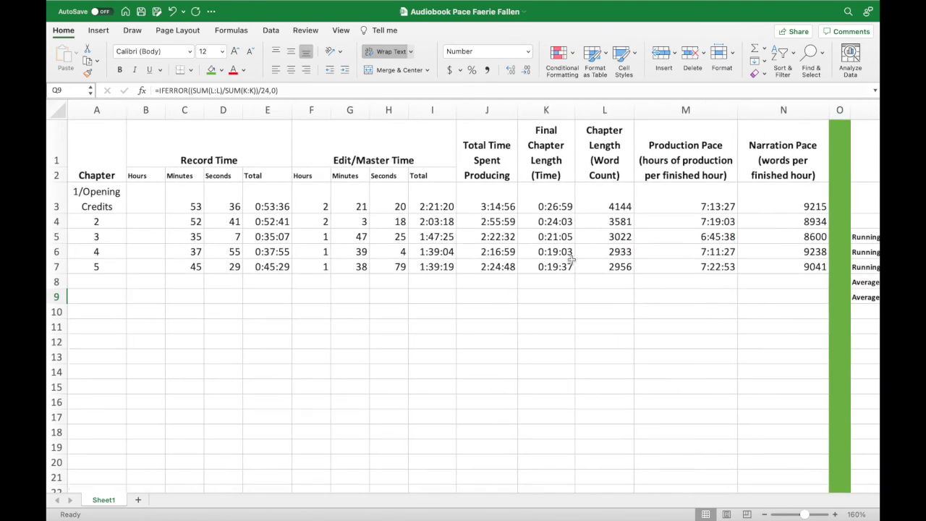
{"action": "left_click_drag", "start_coordinate": [206, 141], "coordinate": [265, 266]}
{"action": "left_click_drag", "start_coordinate": [371, 154], "coordinate": [435, 266]}
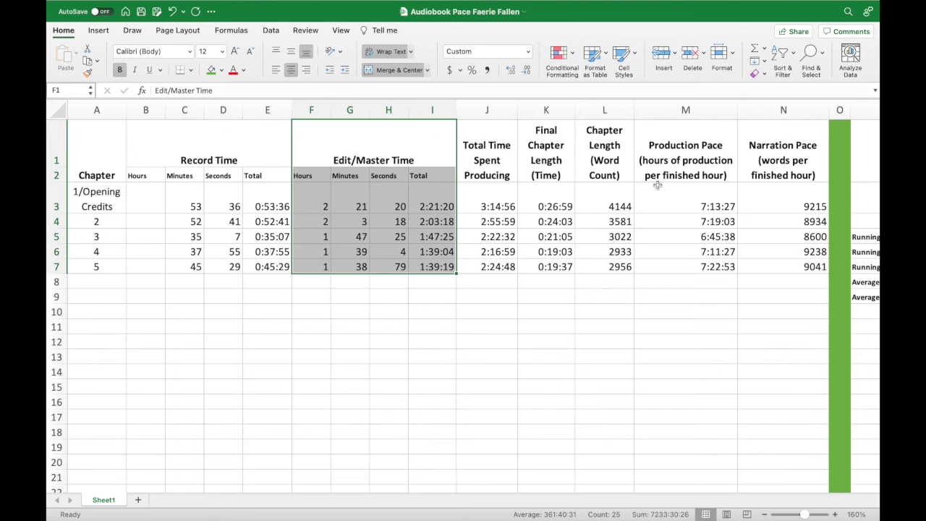
{"action": "left_click", "coordinate": [505, 213]}
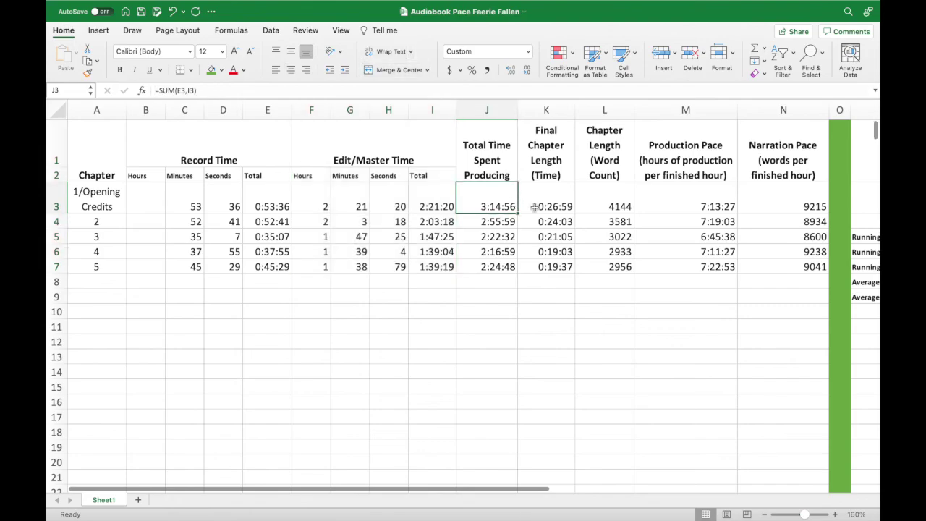
- Switch to Worktime, reposition its window, and start and stop the work timer
{"action": "key", "text": "super+Tab"}
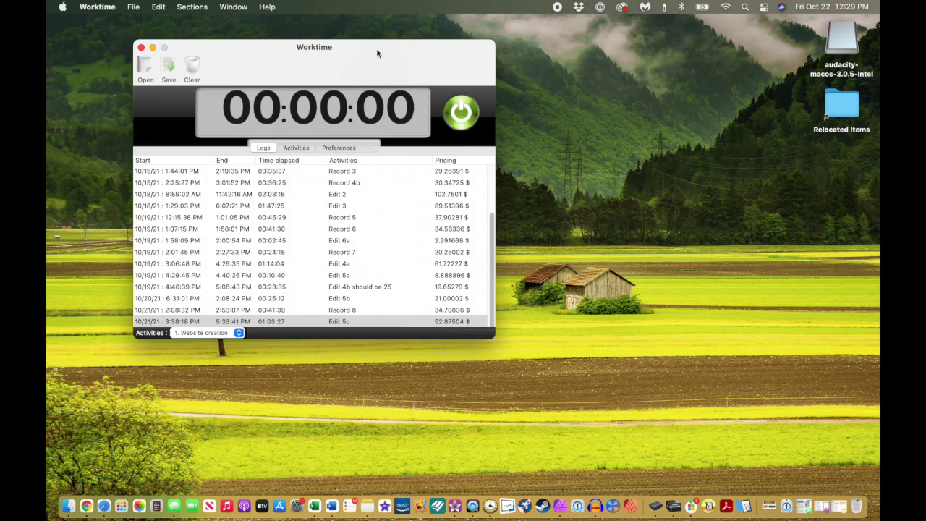
{"action": "mouse_move", "coordinate": [249, 48]}
{"action": "left_mouse_down"}
{"action": "mouse_move", "coordinate": [419, 46]}
{"action": "mouse_move", "coordinate": [263, 53]}
{"action": "left_mouse_up"}
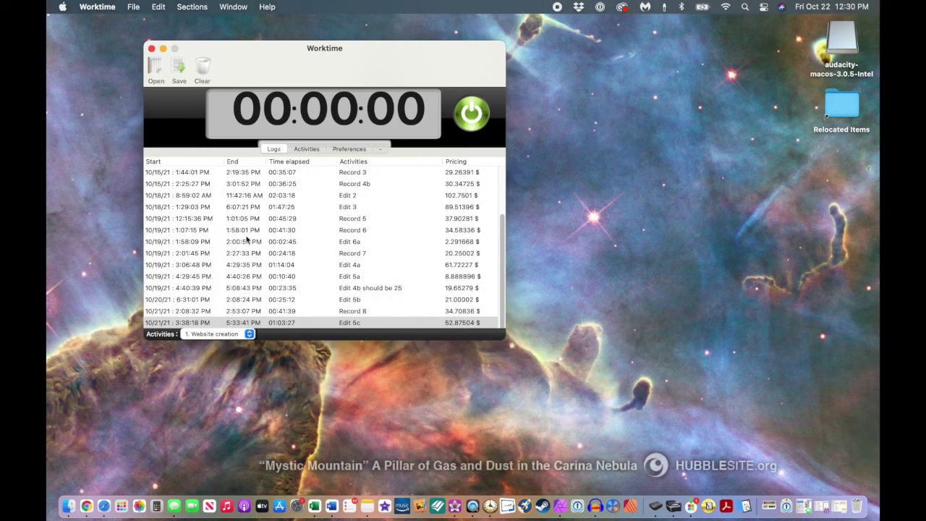
{"action": "left_click", "coordinate": [472, 112]}
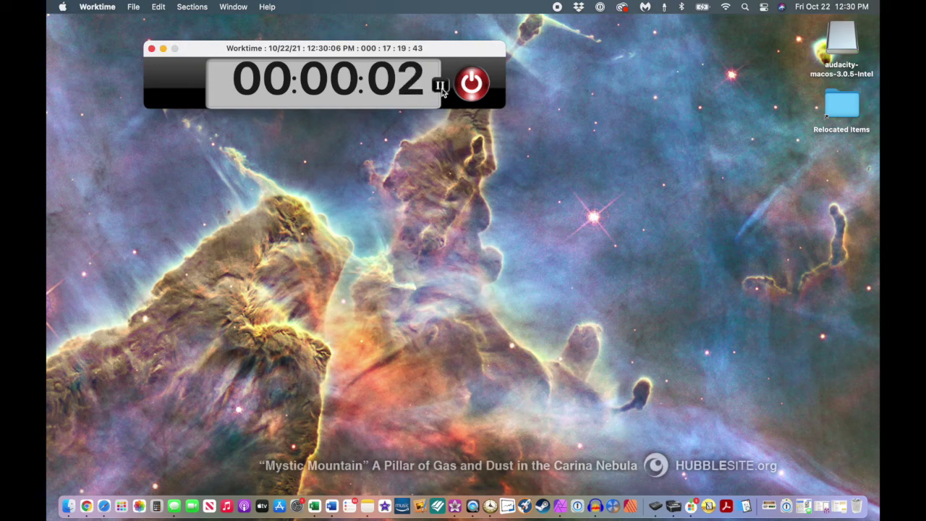
{"action": "left_click", "coordinate": [472, 92]}
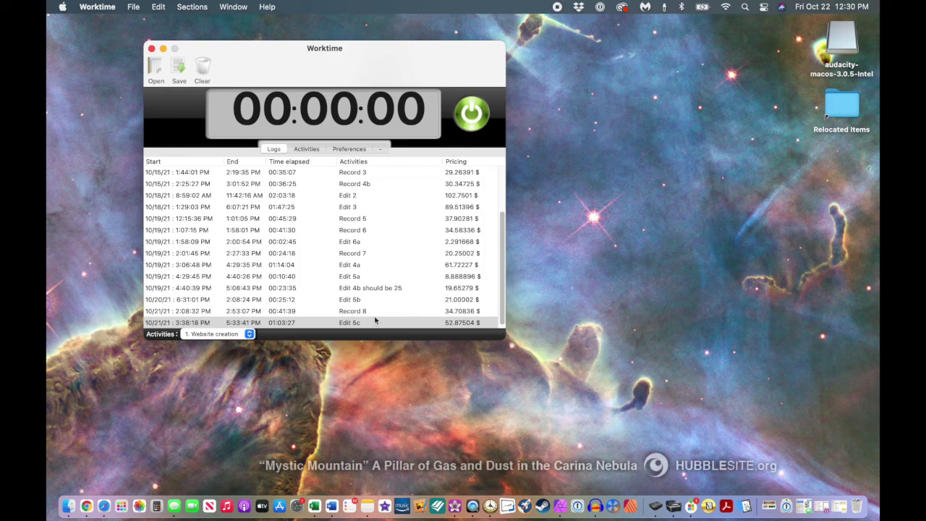
- Rename the activity of the newest log entry from 10/22/21 as Test
{"action": "left_click", "coordinate": [359, 324]}
{"action": "left_click", "coordinate": [367, 324]}
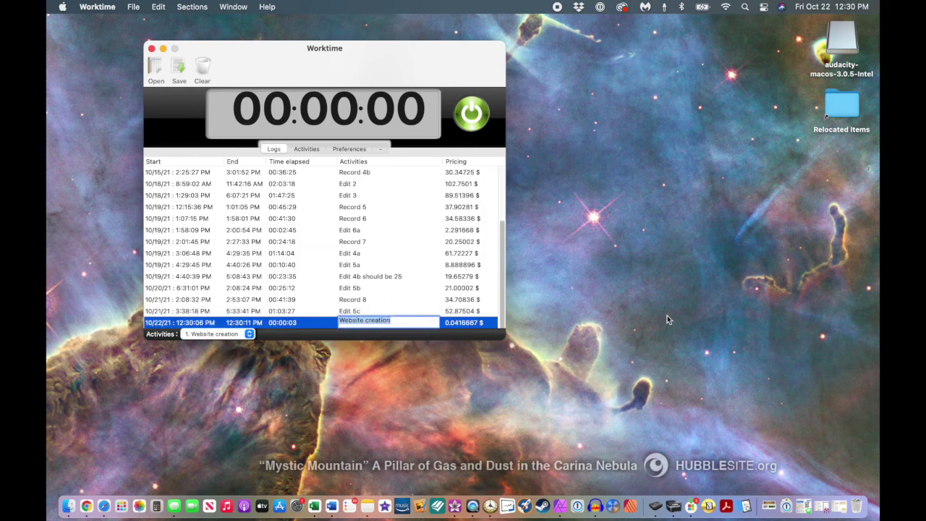
{"action": "type", "text": "Test"}
{"action": "key", "text": "Return"}
- Compare the Record 1a and Record 1b log entries with chapter 1's Record Time minutes and seconds in the Excel sheet
{"action": "scroll", "coordinate": [380, 263], "scroll_direction": "up", "scroll_amount": 3}
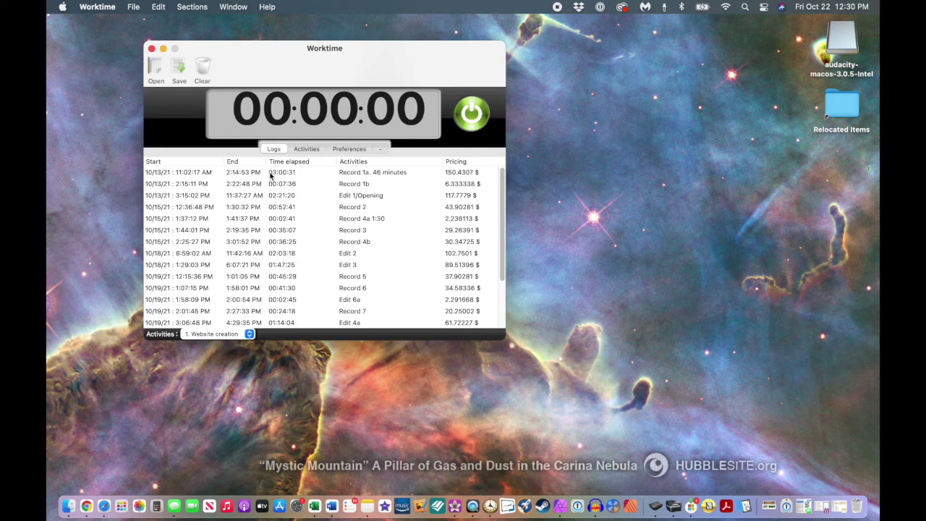
{"action": "left_click", "coordinate": [380, 175]}
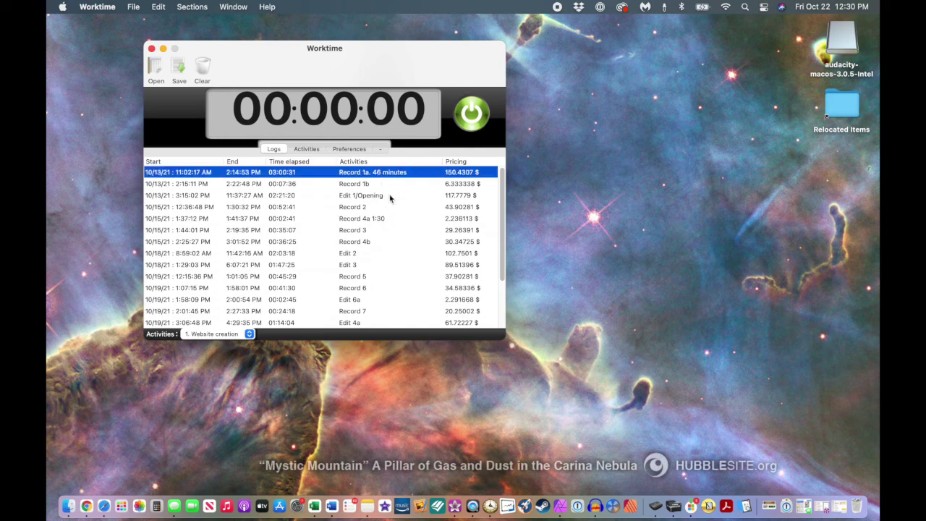
{"action": "left_click", "coordinate": [276, 186]}
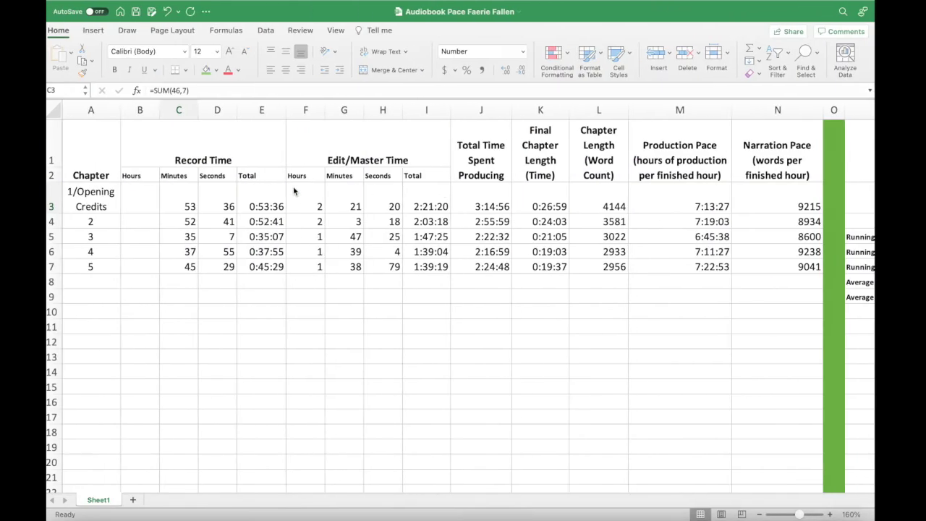
{"action": "left_click", "coordinate": [223, 194]}
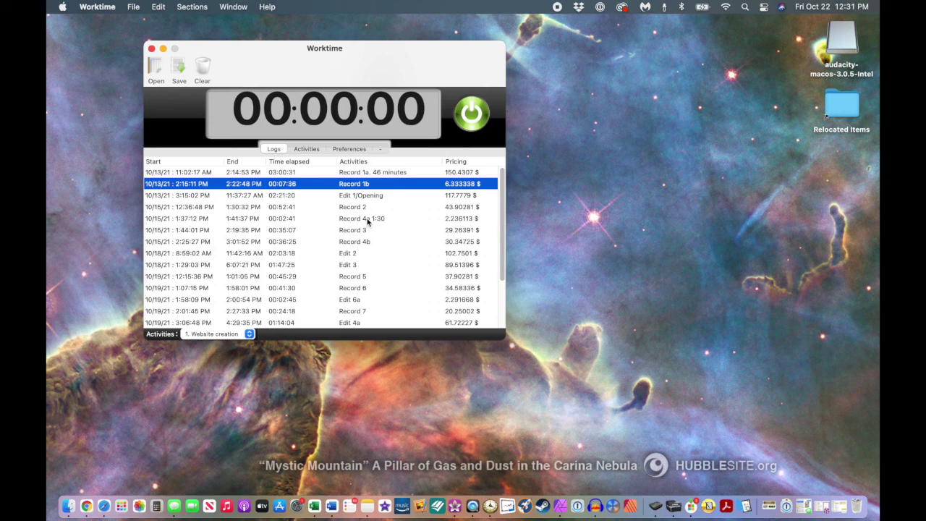
- Switch to Worktime and review the elapsed times of the split-session entries Record 4a, Edit 5a, Edit 5b and Edit 5c
{"action": "left_click", "coordinate": [367, 219]}
{"action": "scroll", "coordinate": [368, 242], "scroll_direction": "down", "scroll_amount": 3}
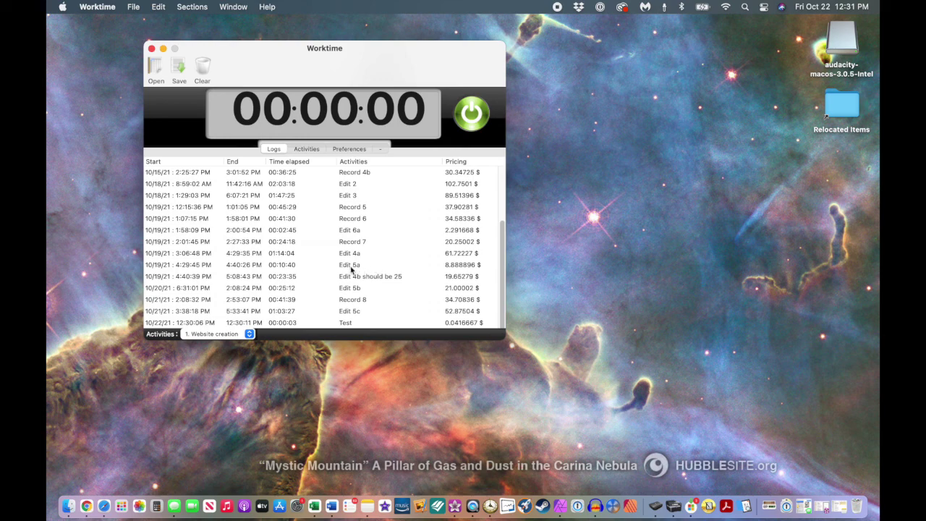
{"action": "left_click", "coordinate": [283, 267]}
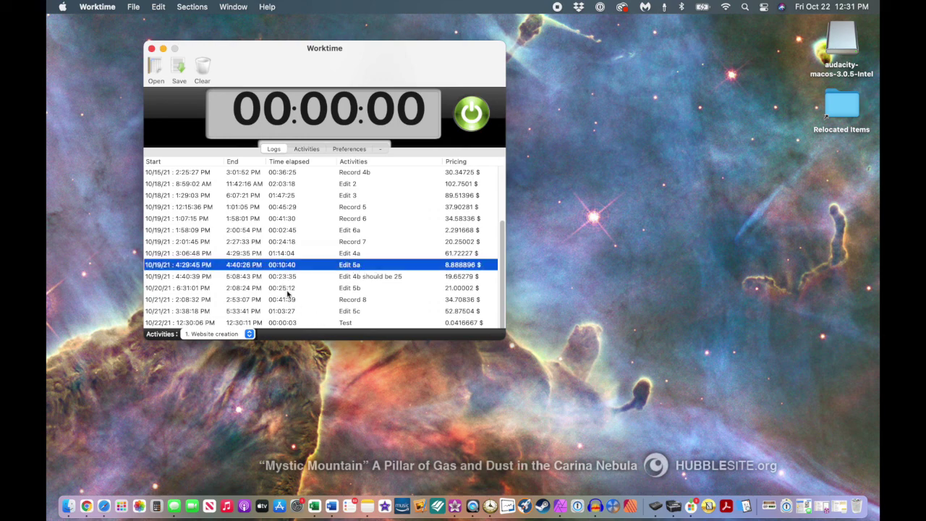
{"action": "left_click", "coordinate": [288, 290]}
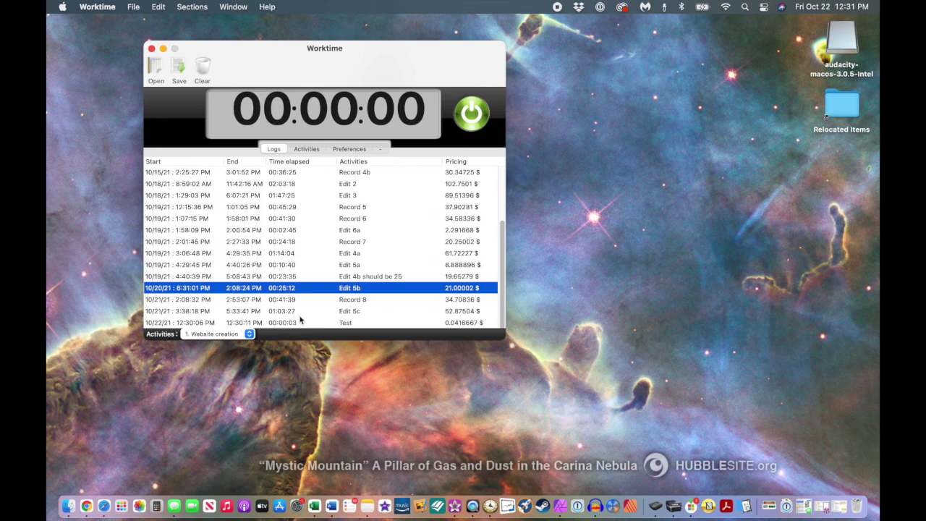
{"action": "left_click", "coordinate": [281, 312]}
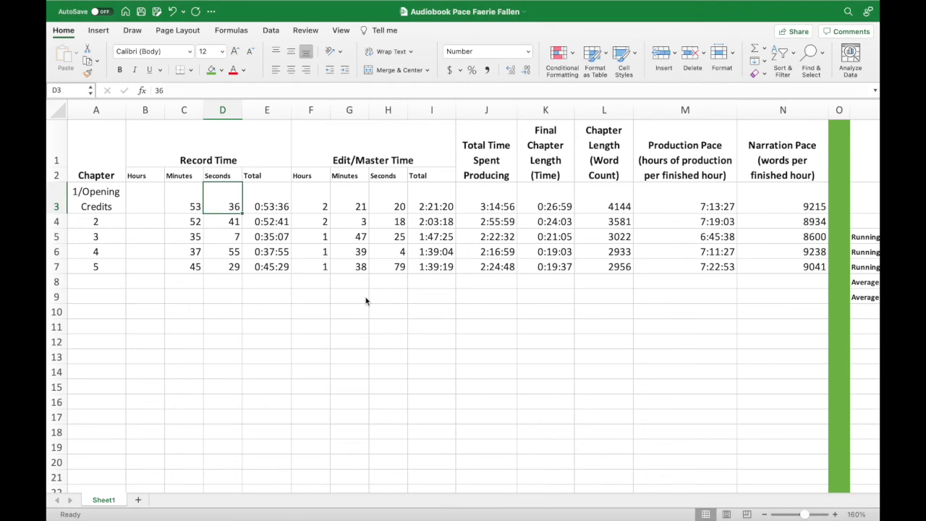
- Switch to the Excel sheet and examine chapter 5's Edit/Master Time hours, minutes, seconds and total formula
{"action": "left_click", "coordinate": [305, 268]}
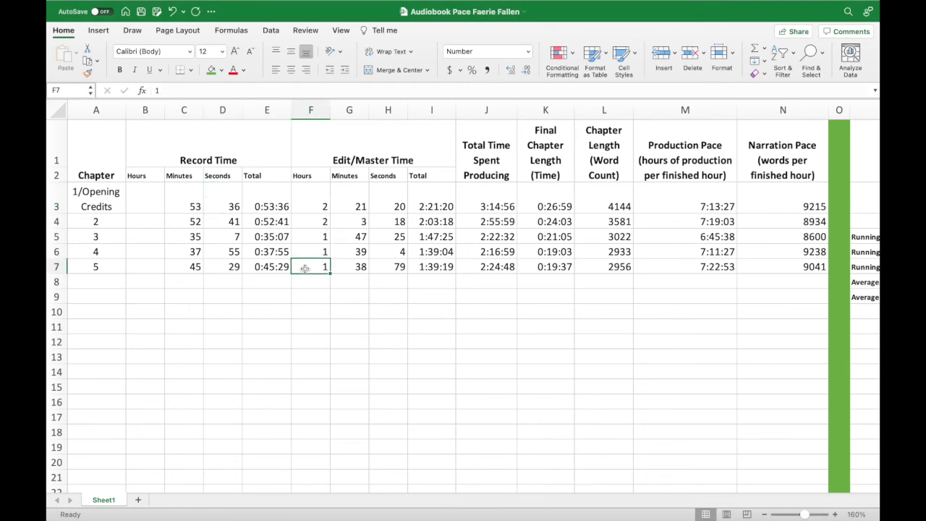
{"action": "left_click", "coordinate": [350, 268]}
{"action": "left_click", "coordinate": [398, 267]}
{"action": "left_click", "coordinate": [432, 267]}
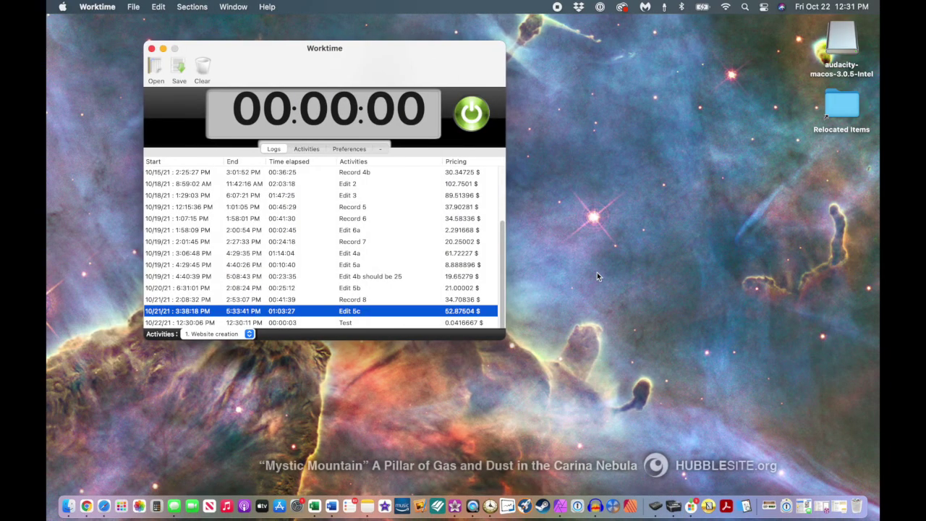
- Look over the Worktime log, then the Excel sheet's pace columns and Running Totals & Averages section
{"action": "scroll", "coordinate": [280, 245], "scroll_direction": "up", "scroll_amount": 5}
{"action": "scroll", "coordinate": [280, 245], "scroll_direction": "down", "scroll_amount": 3}
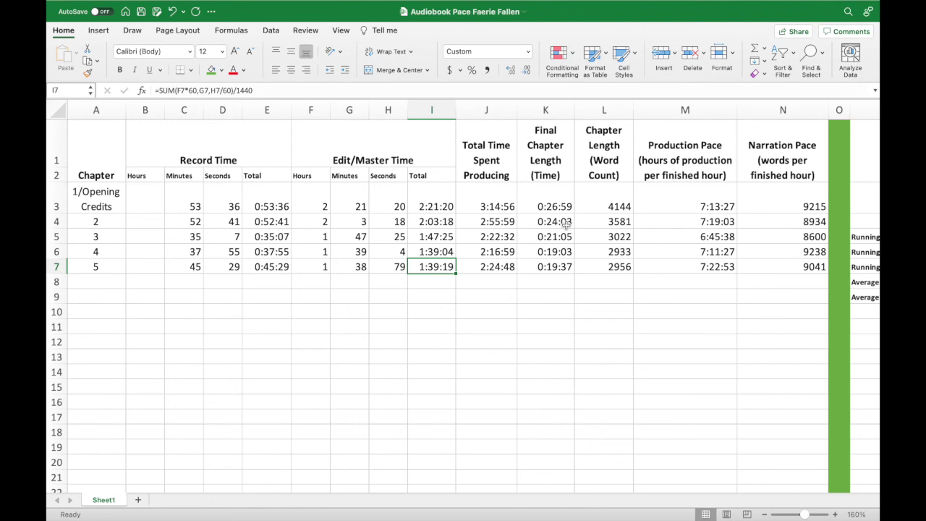
{"action": "scroll", "coordinate": [566, 224], "scroll_direction": "right", "scroll_amount": 5}
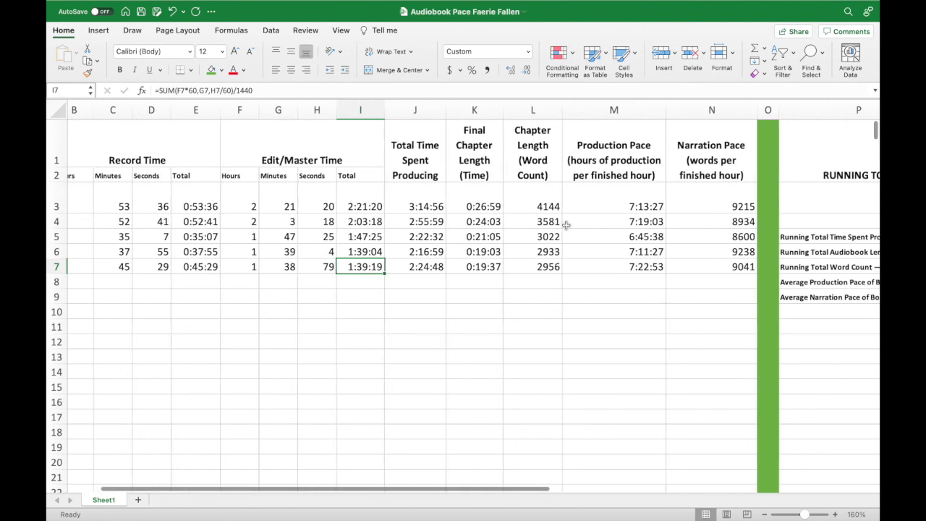
{"action": "scroll", "coordinate": [566, 224], "scroll_direction": "right", "scroll_amount": 1}
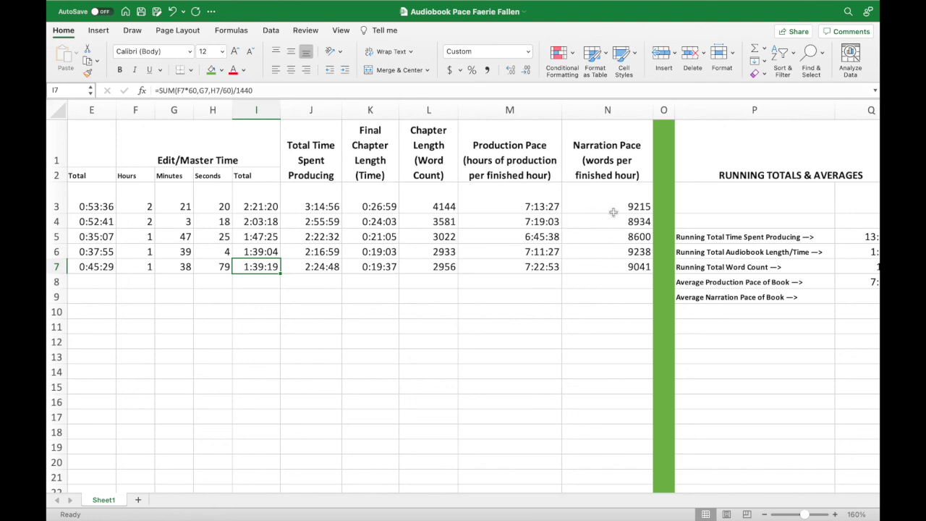
{"action": "key", "text": "ctrl+Left"}
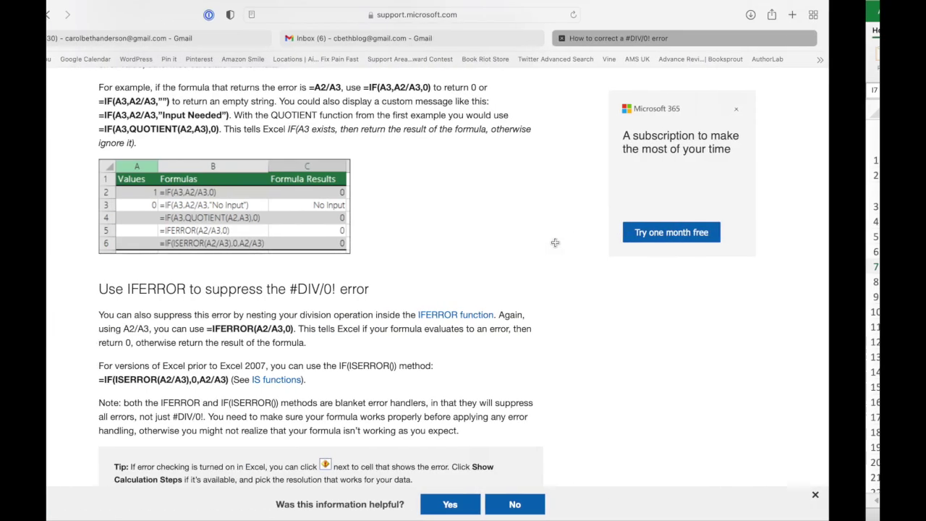
{"action": "key", "text": "ctrl+Right"}
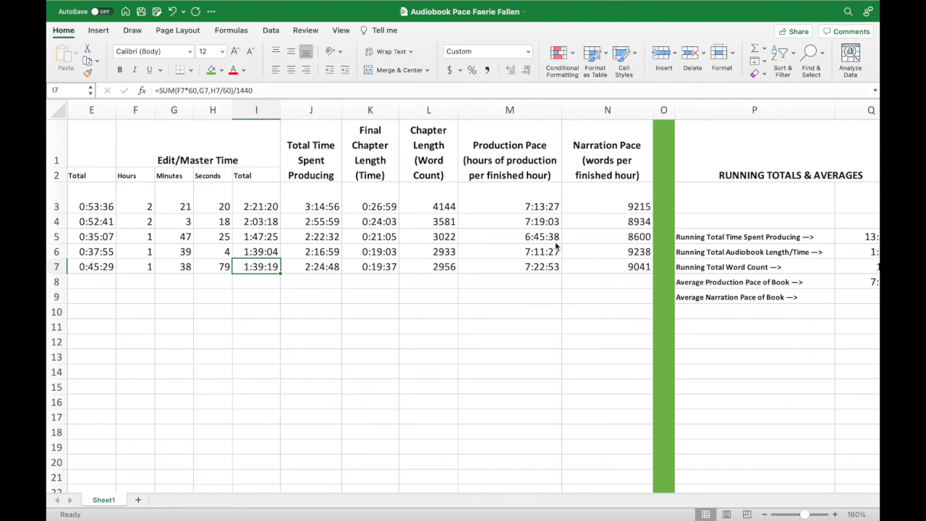
{"action": "mouse_move", "coordinate": [809, 6]}
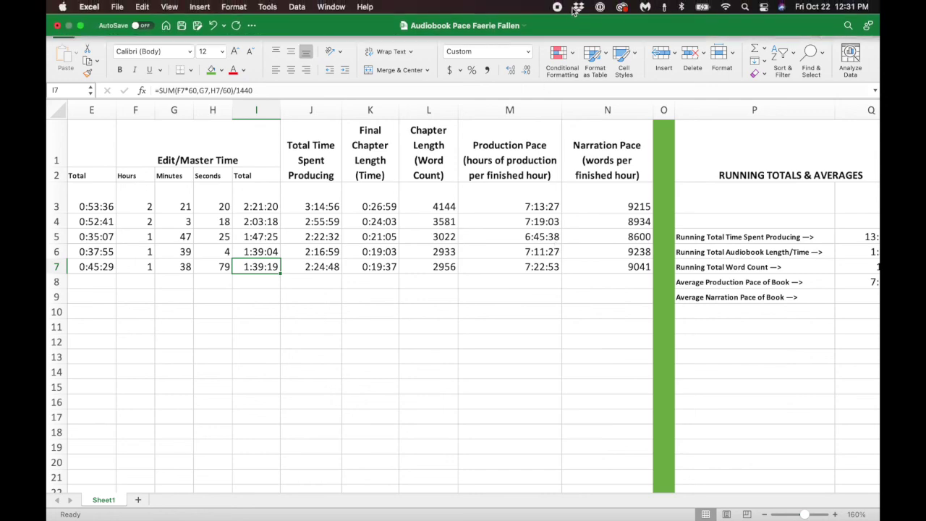